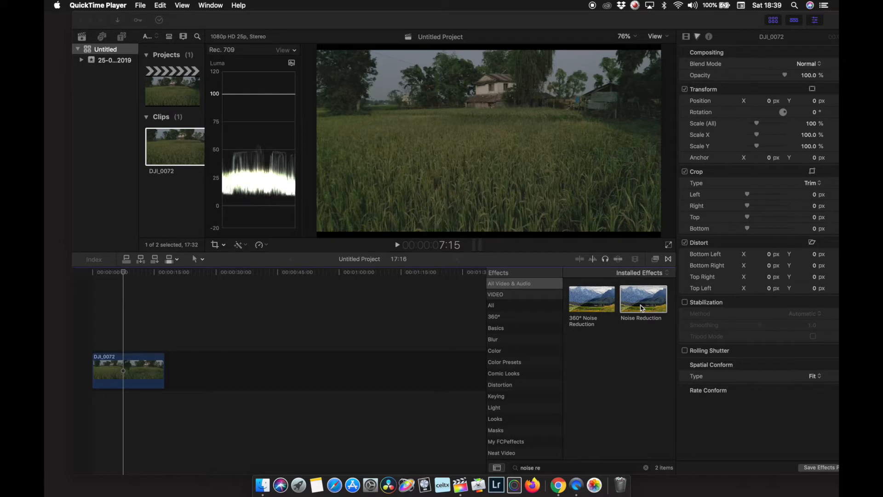
Step: Inspect the clip's footage for noise at 150% viewer zoom before returning the viewer to Fit
mouse_move(109, 277)
left_mouse_down()
mouse_move(119, 283)
mouse_move(112, 286)
left_mouse_up()
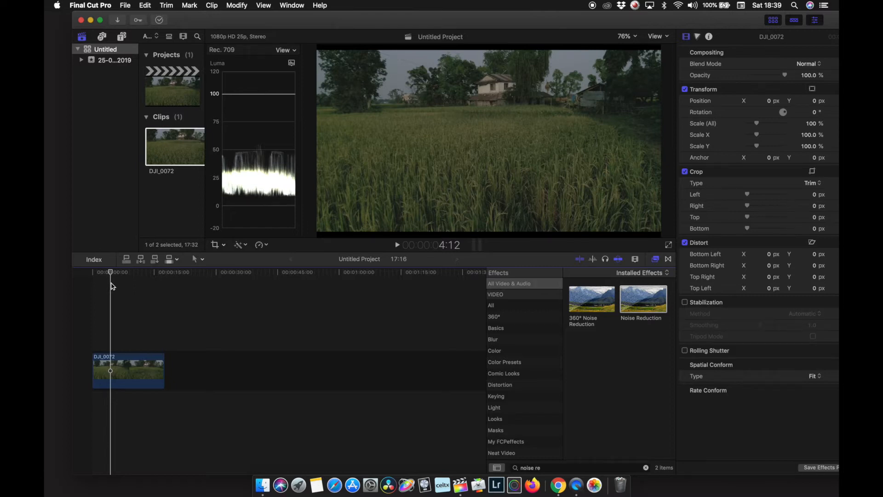
left_click_drag(111, 285, 115, 289)
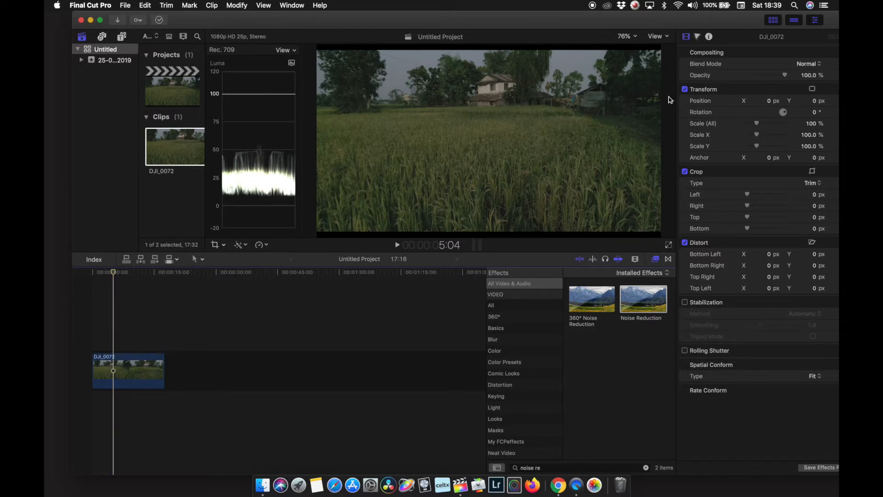
left_click(634, 39)
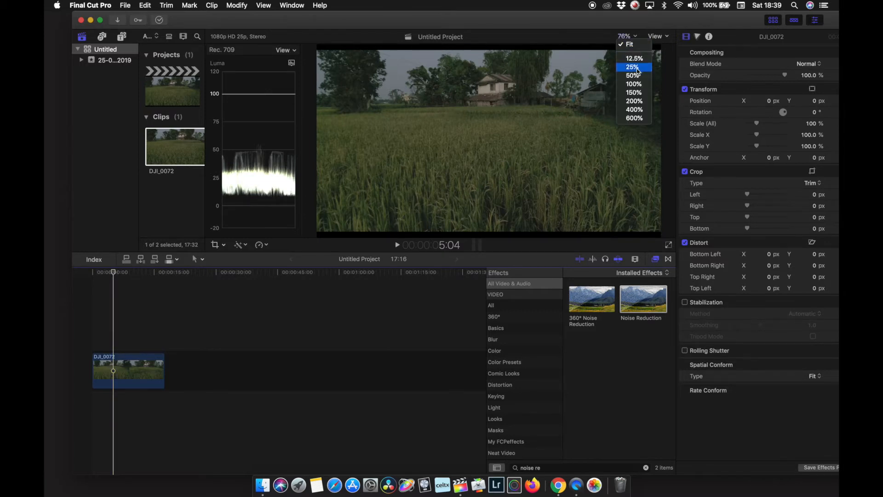
left_click(635, 94)
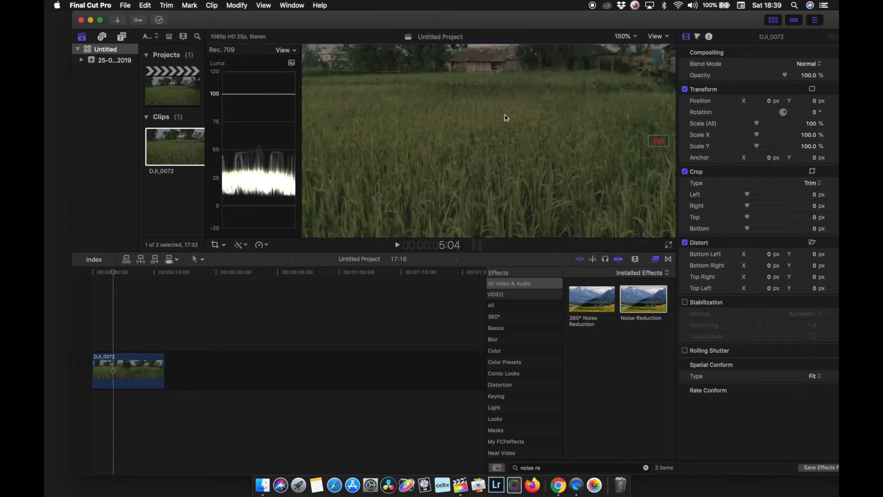
left_click(667, 36)
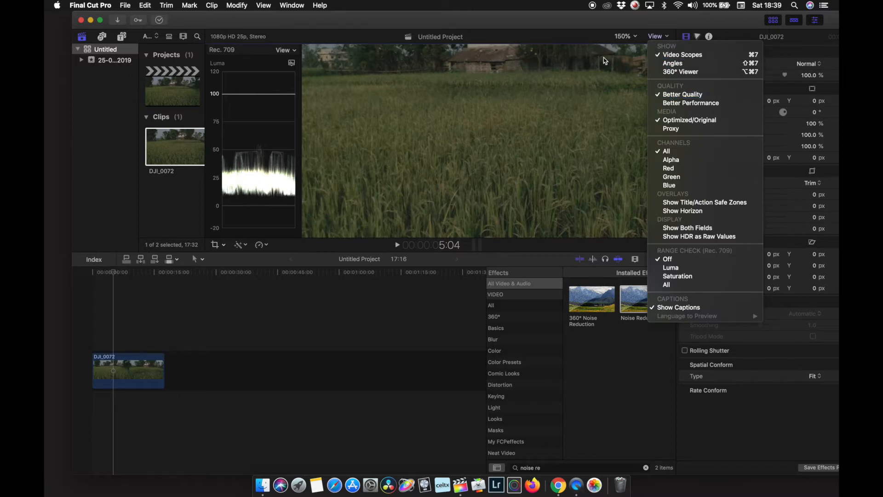
left_click(633, 20)
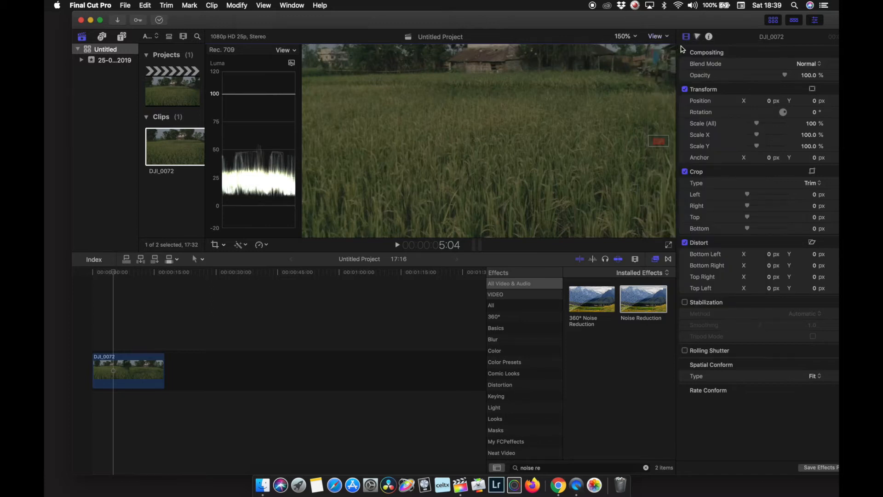
left_click(666, 37)
left_click(628, 36)
left_click(632, 47)
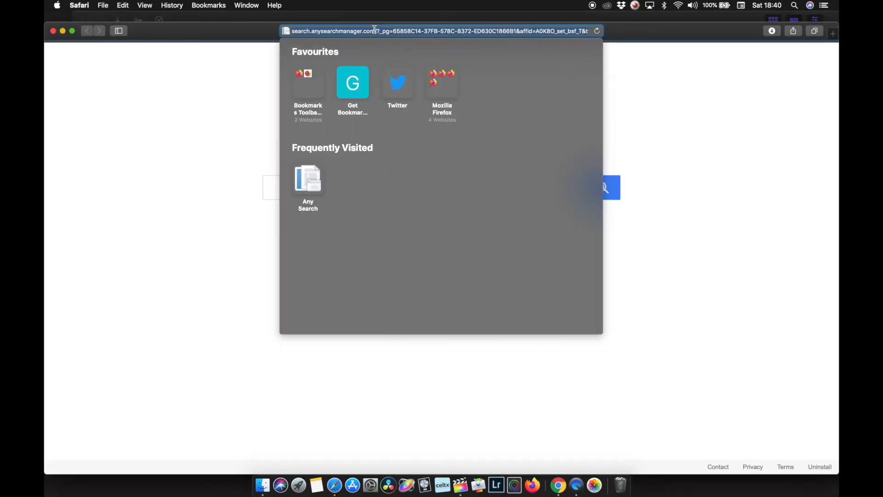
Step: Open neatvideo.com in Safari and browse the Neat Video home page
type("neatvideo.com")
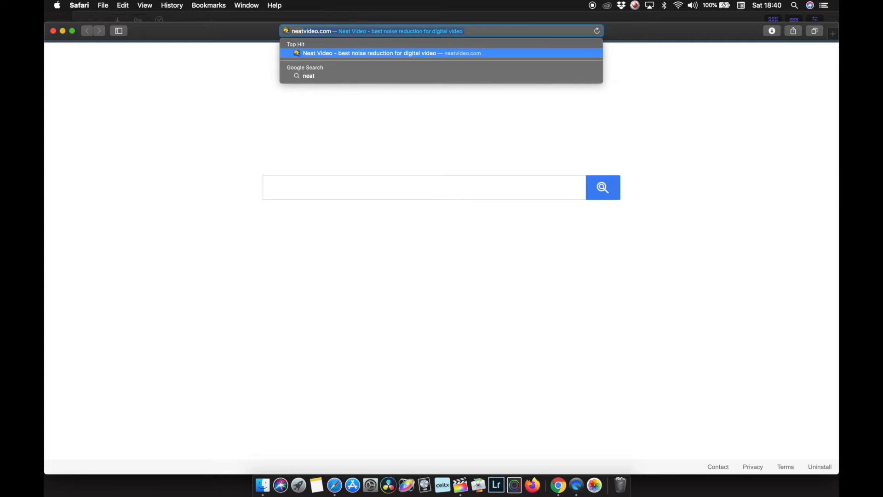
key("Return")
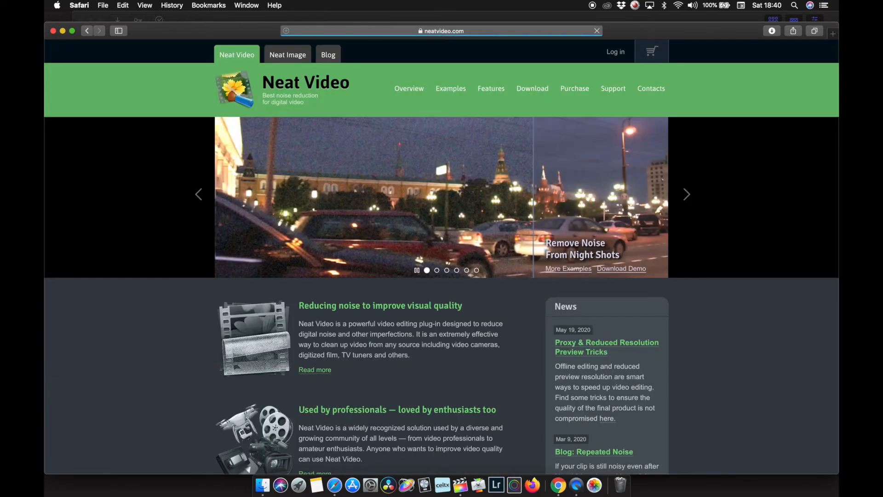
scroll(331, 197, "down", 5)
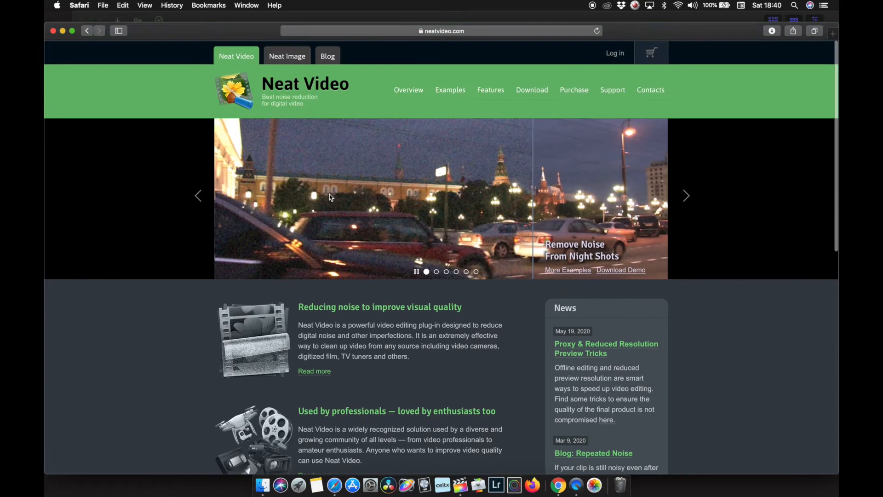
scroll(331, 198, "up", 2)
scroll(331, 197, "up", 4)
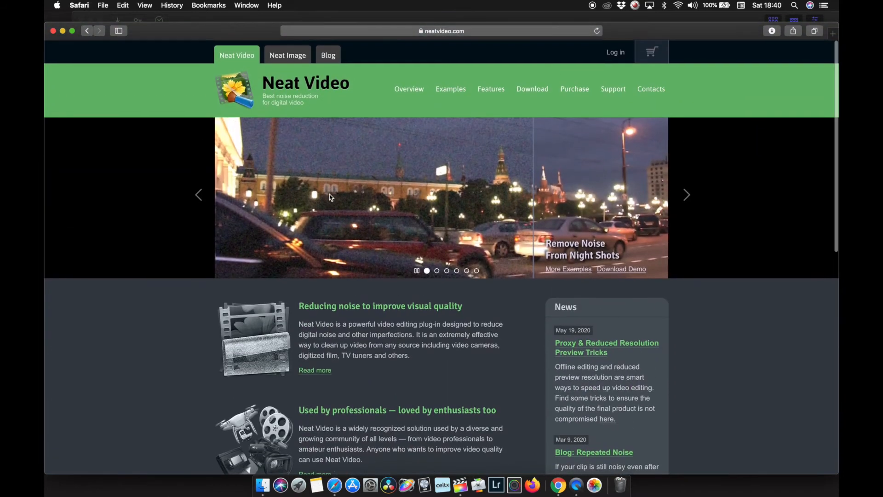
left_click(63, 31)
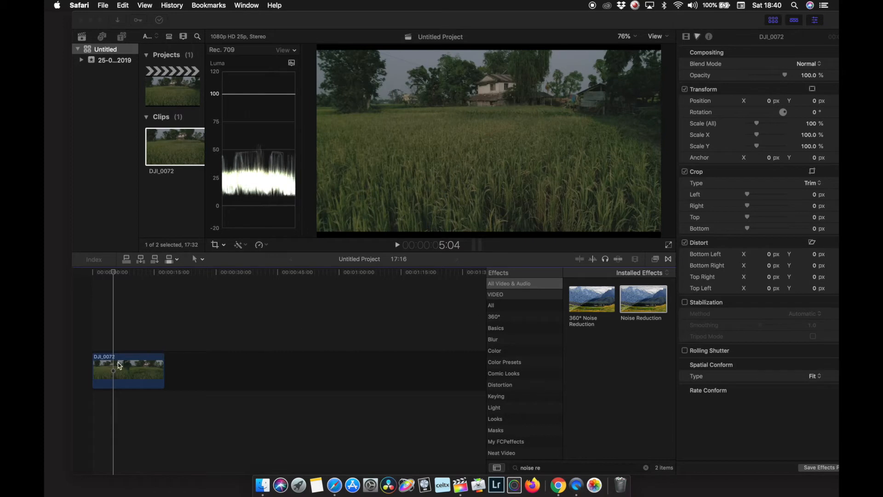
Step: Apply the built-in Noise Reduction effect to the clip in the timeline
left_click(647, 308)
left_click_drag(647, 308, 153, 373)
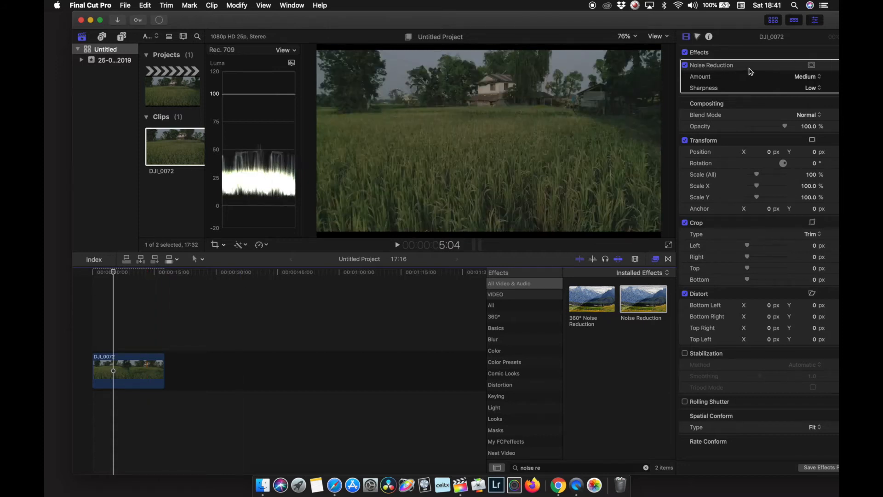
Step: Set the Noise Reduction effect's Sharpness to None
left_click(806, 76)
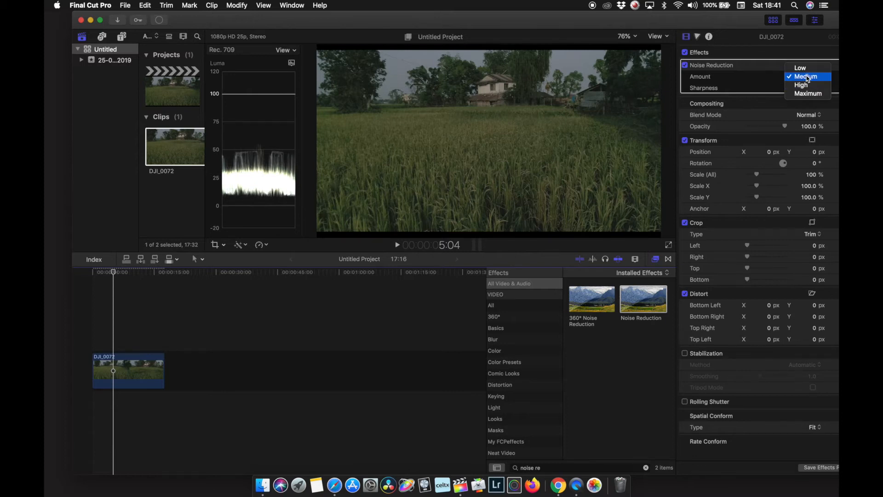
left_click(776, 79)
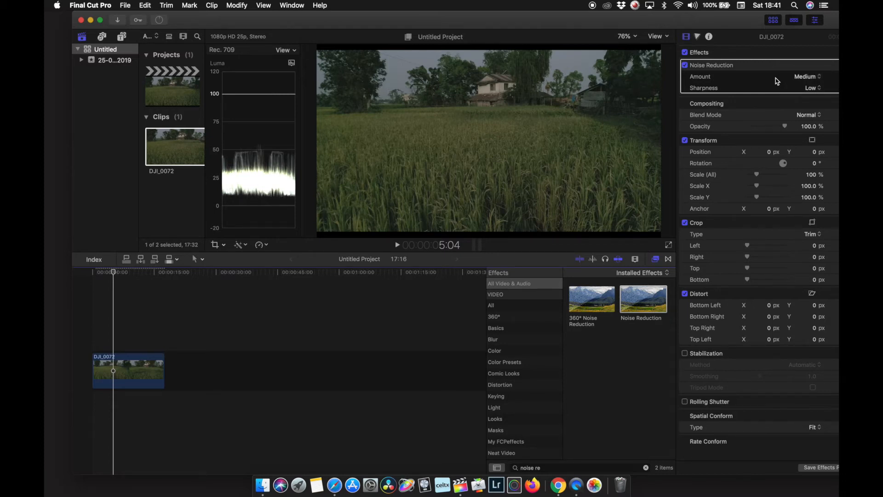
left_click(812, 89)
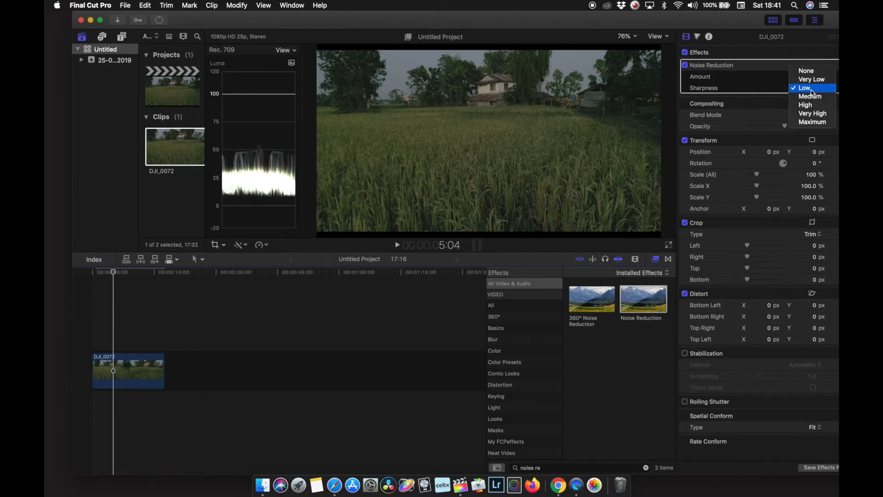
left_click(756, 84)
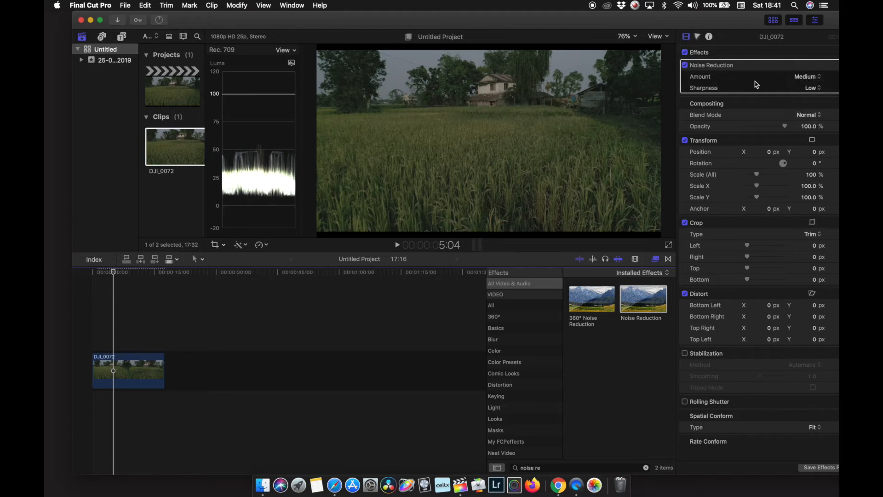
left_click(818, 88)
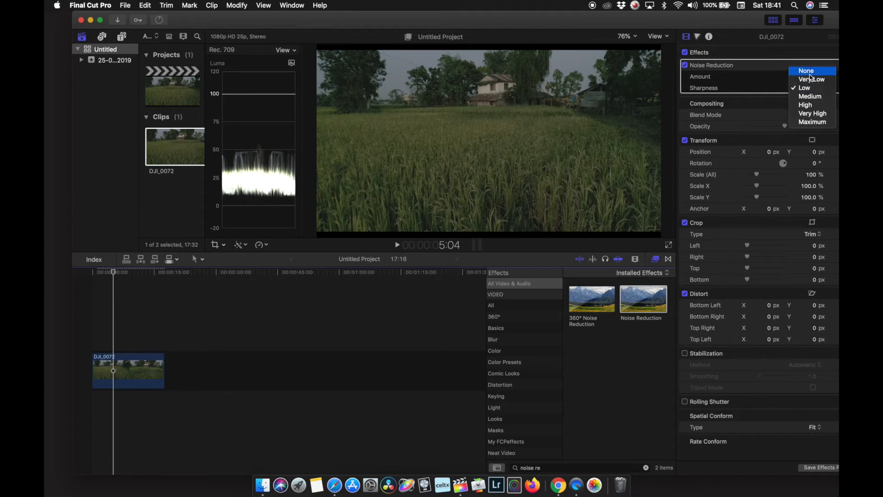
left_click(810, 74)
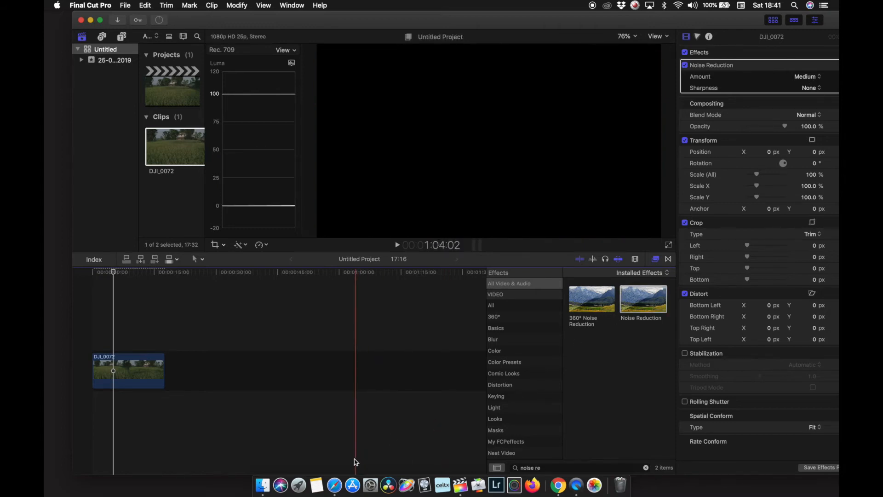
Step: Disable and delete the Noise Reduction effect from the clip
left_click(331, 485)
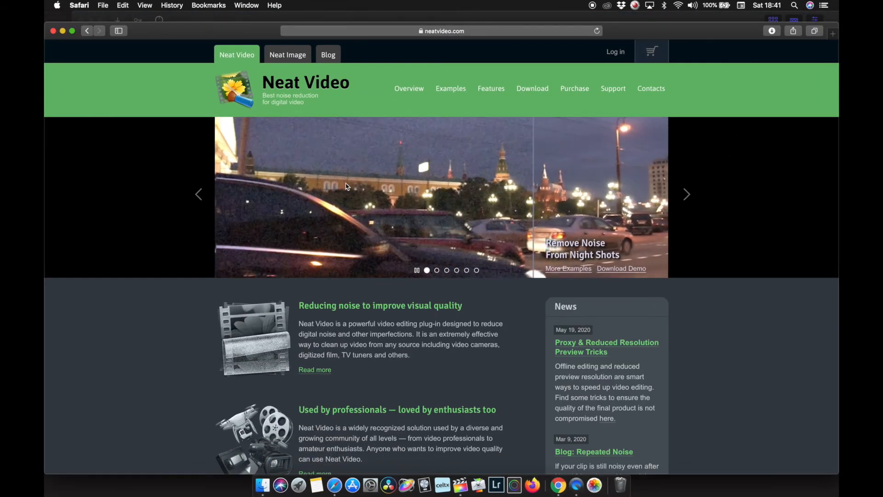
left_click(62, 31)
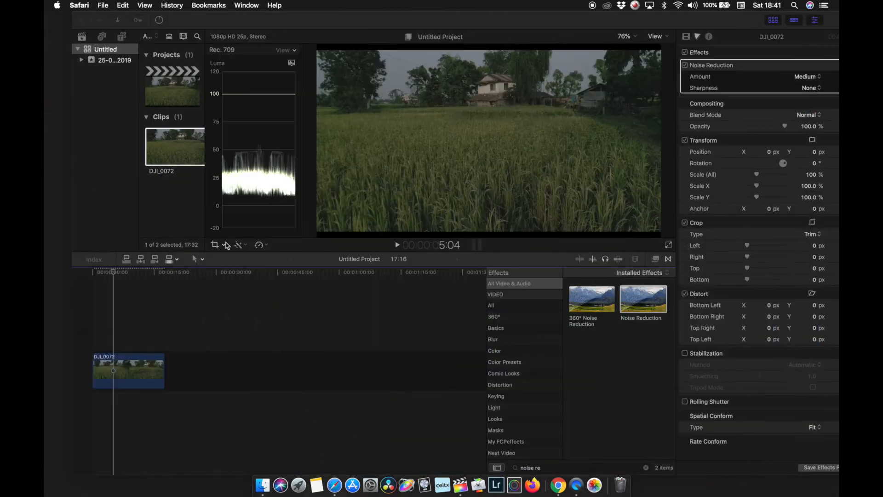
left_click(745, 74)
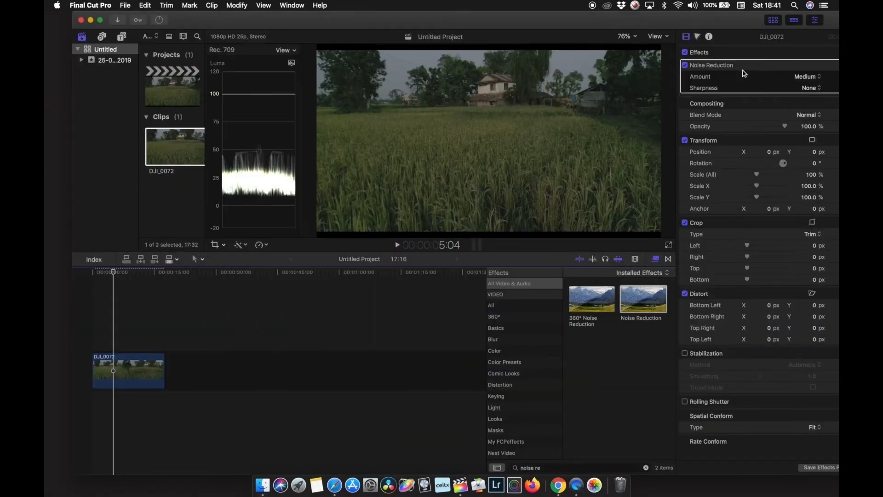
left_click(695, 73)
left_click(685, 65)
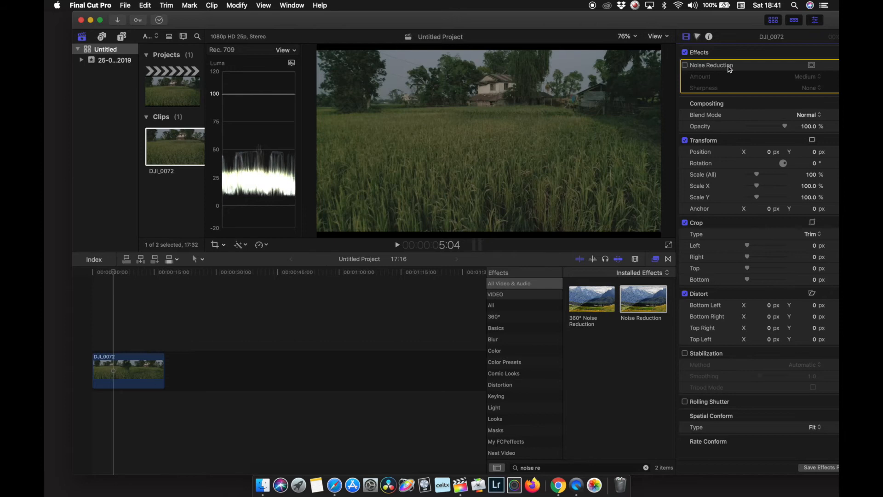
key("Delete")
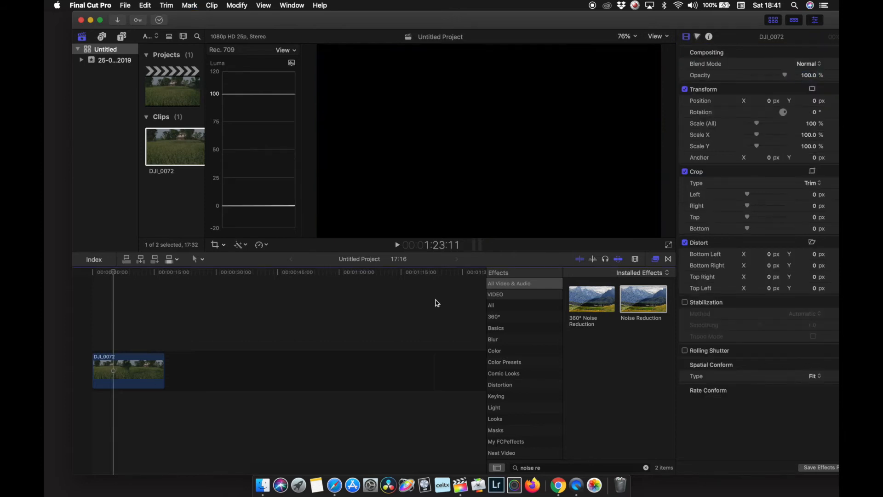
Step: Apply the Neat Video Reduce Noise v4 effect to the timeline clip
scroll(522, 400, "down", 2)
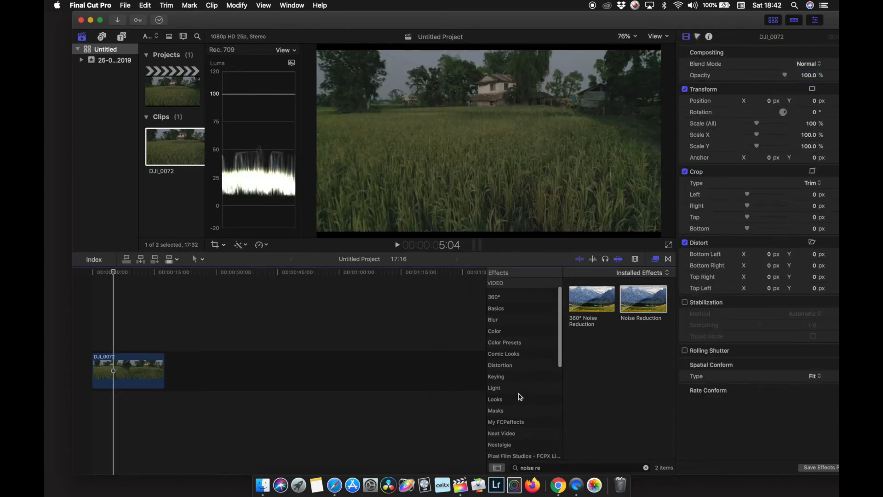
scroll(520, 396, "down", 3)
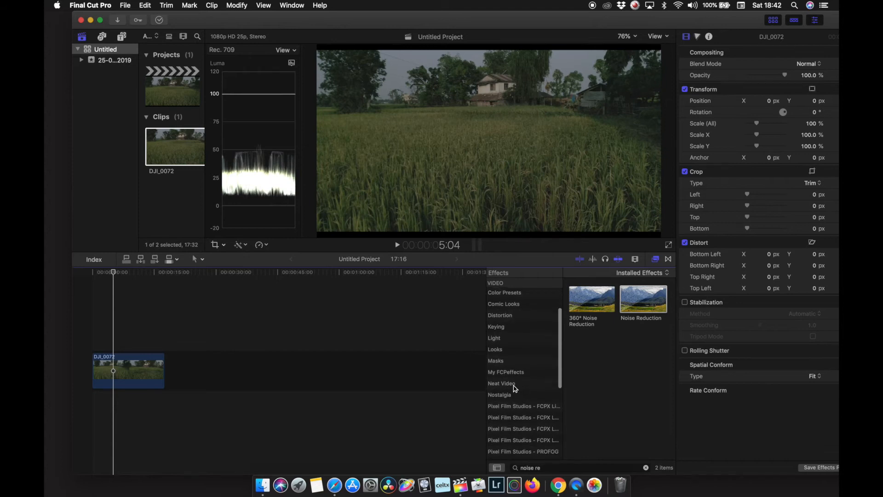
left_click(512, 385)
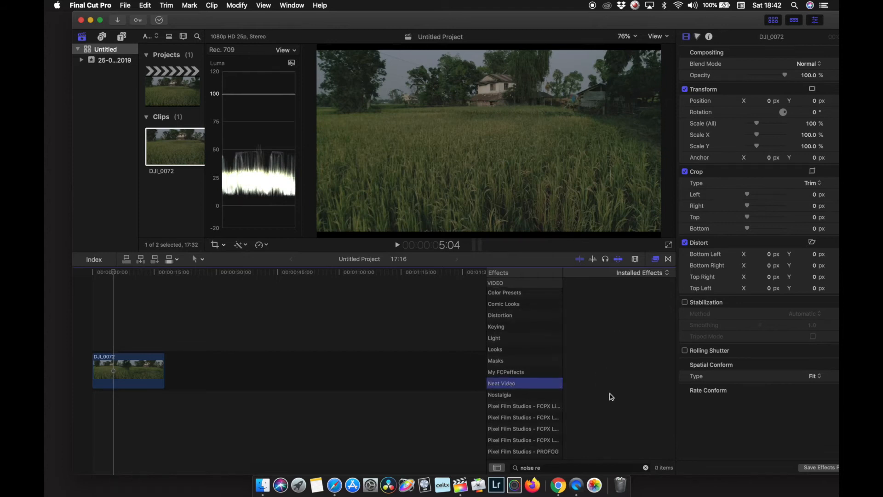
left_click(646, 467)
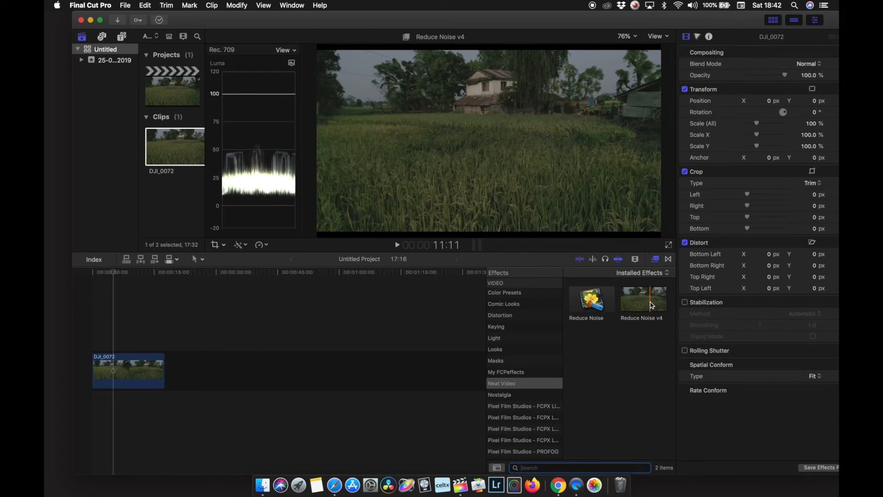
left_click(652, 306)
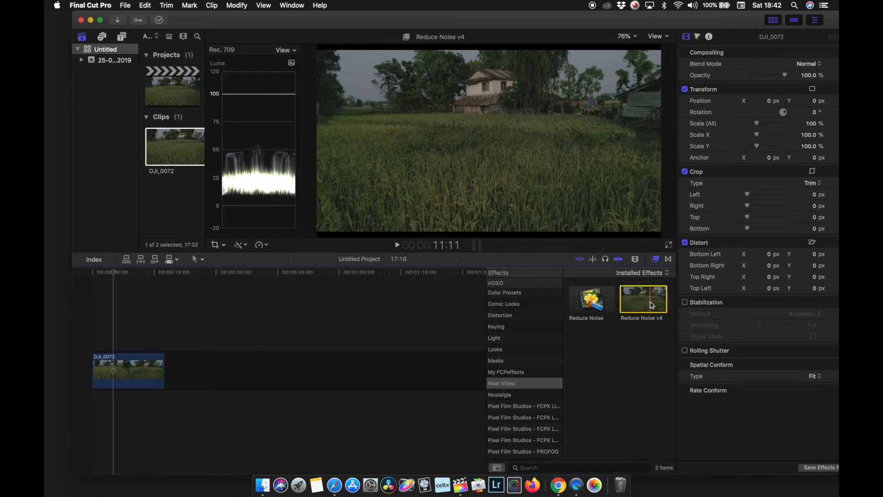
left_click_drag(652, 305, 140, 369)
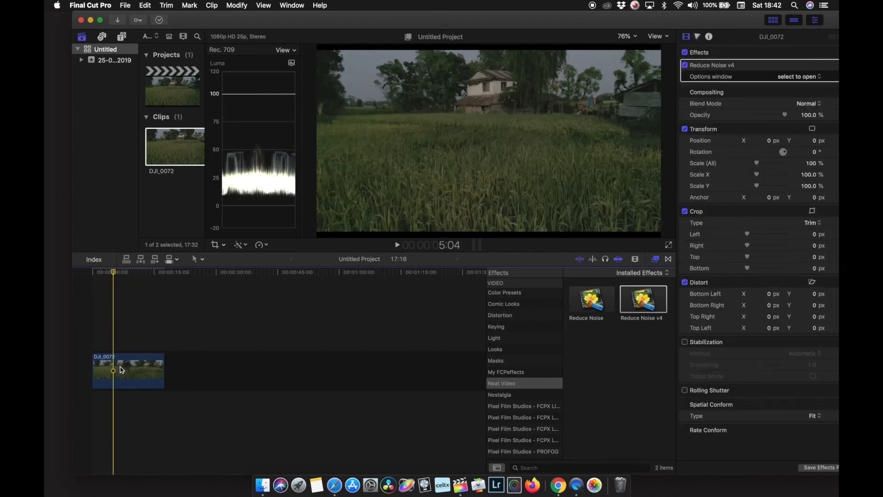
Step: In the Reduce Noise v4 options, mark a sample area on the grass, build an Auto Profile and apply it
left_click(791, 77)
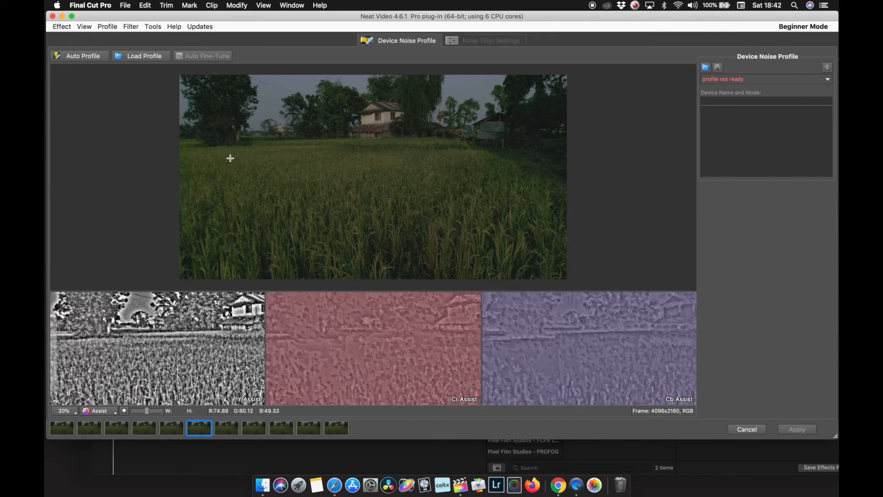
left_click_drag(258, 159, 360, 250)
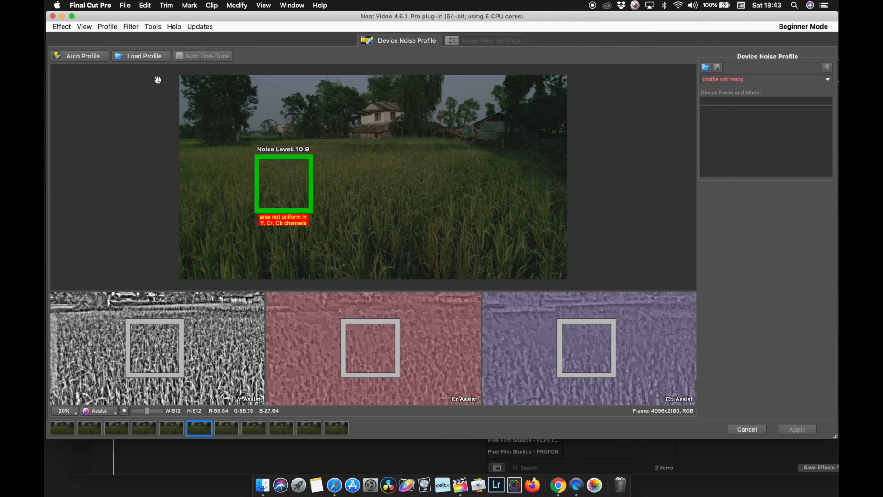
left_click(82, 56)
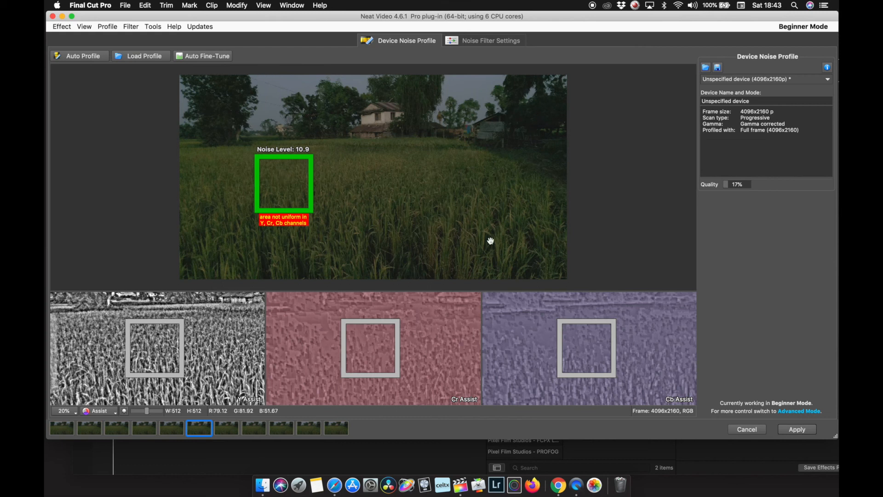
left_click(797, 430)
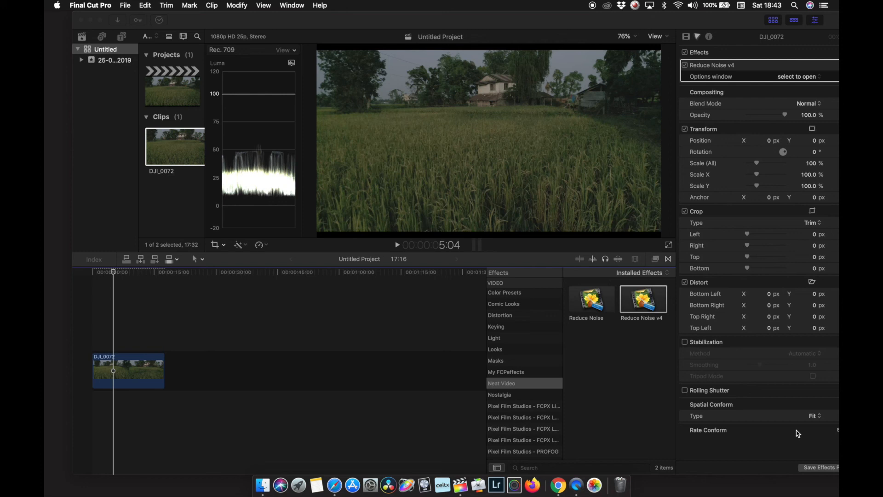
left_click(647, 314)
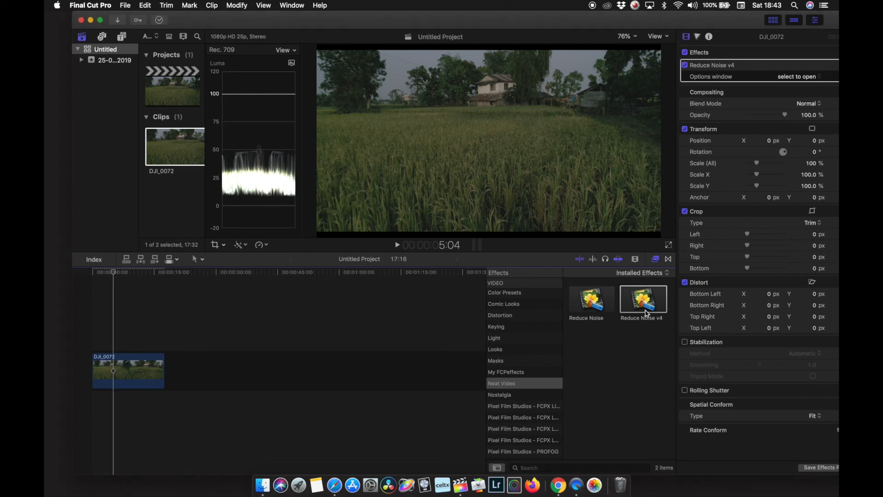